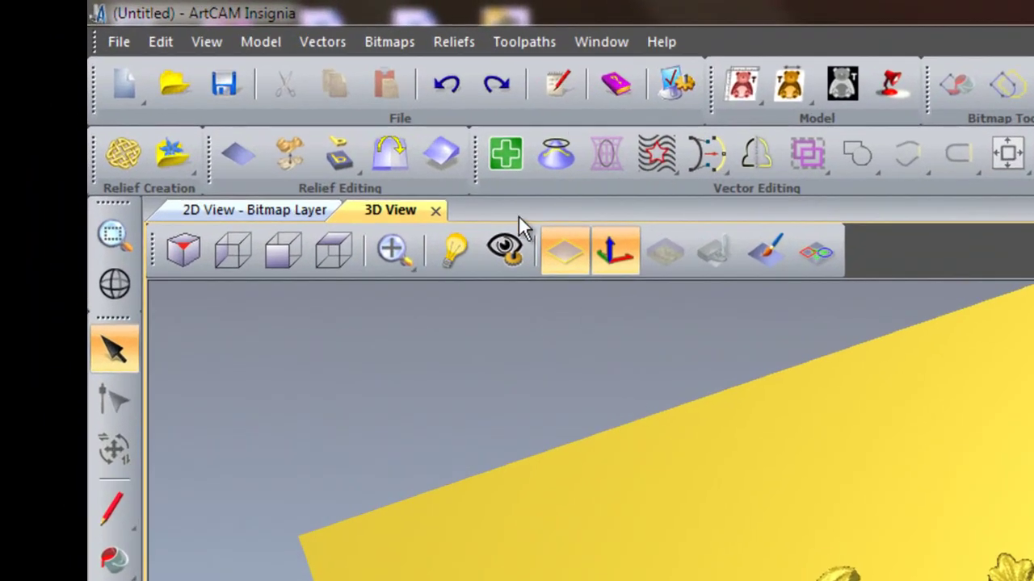
# Open the Fade Relief tool for the helmet-and-foliage relief, showing 100% strength and Linear type
pyautogui.click(443, 156)
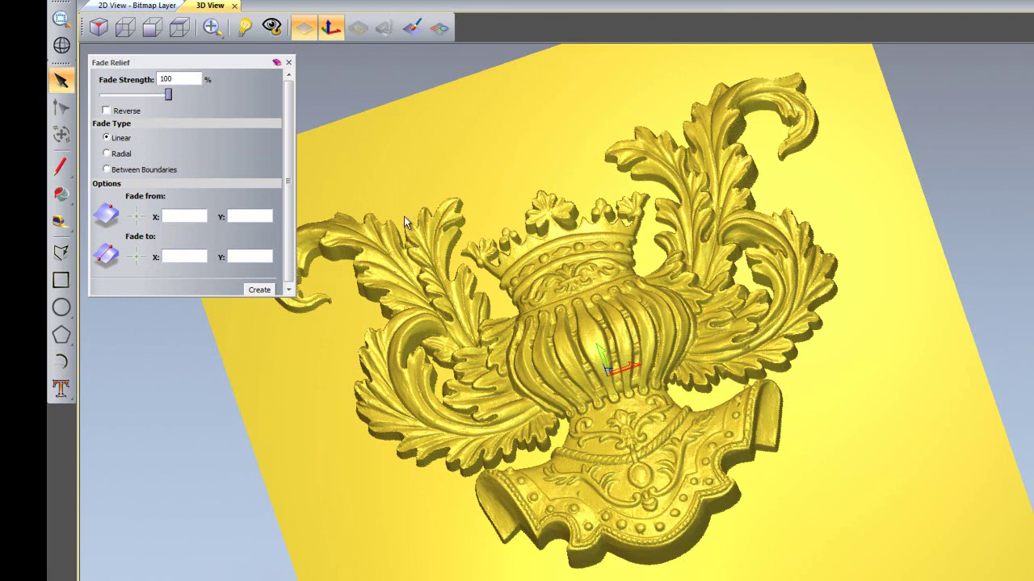
# Apply a linear fade from the crown top (-1.5, 74) to the relief bottom (0.5, -63)
pyautogui.click(135, 216)
pyautogui.click(368, 186)
pyautogui.click(538, 191)
pyautogui.click(335, 236)
pyautogui.moveTo(334, 236); pyautogui.dragTo(668, 549)
pyautogui.click(263, 291)
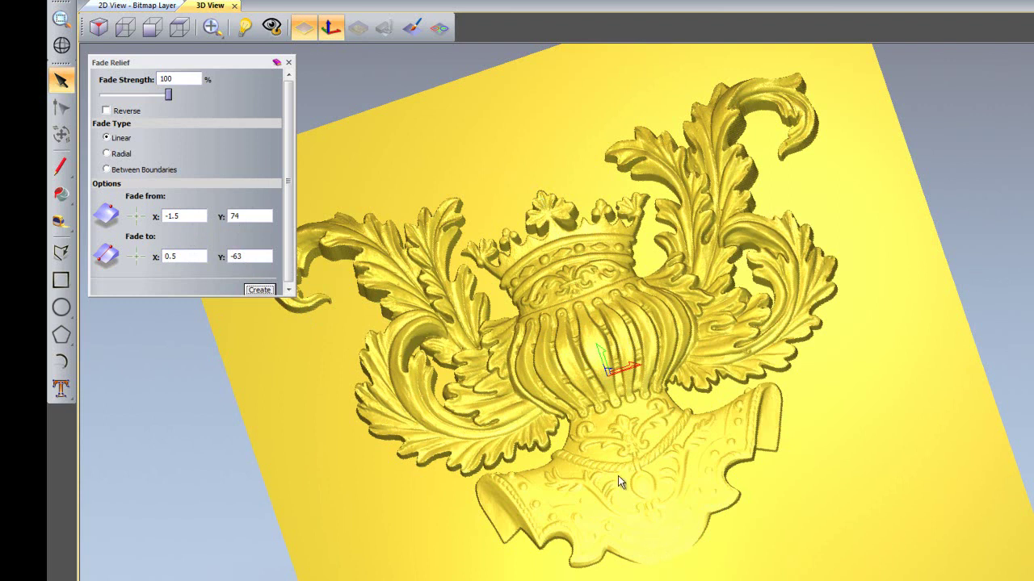
# Undo the full fade and re-apply the linear fade with Fade Strength 75, checking from oblique views
pyautogui.hotkey('ctrl', 'z')
pyautogui.moveTo(585, 435); pyautogui.dragTo(670, 548)
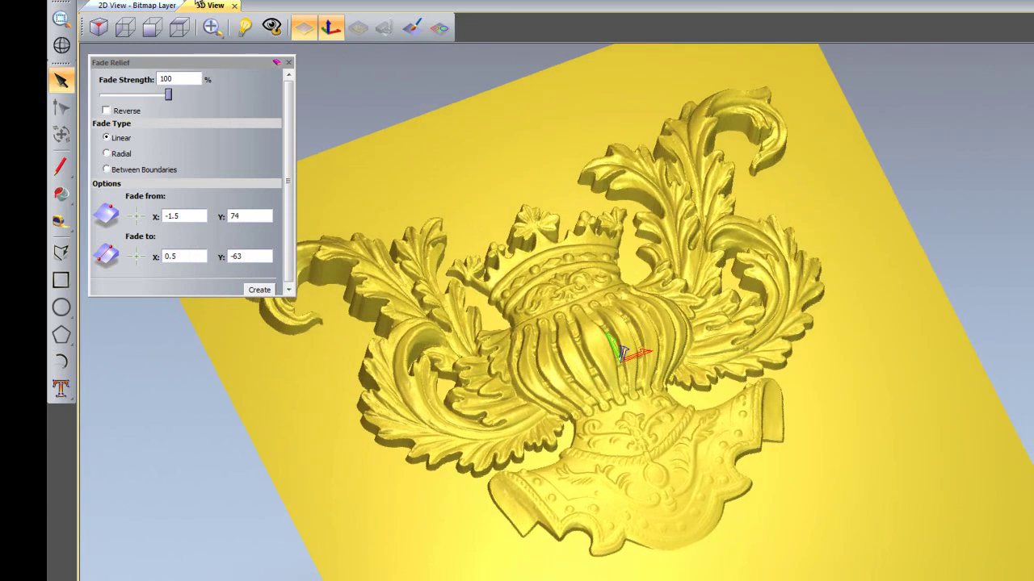
pyautogui.doubleClick(169, 79)
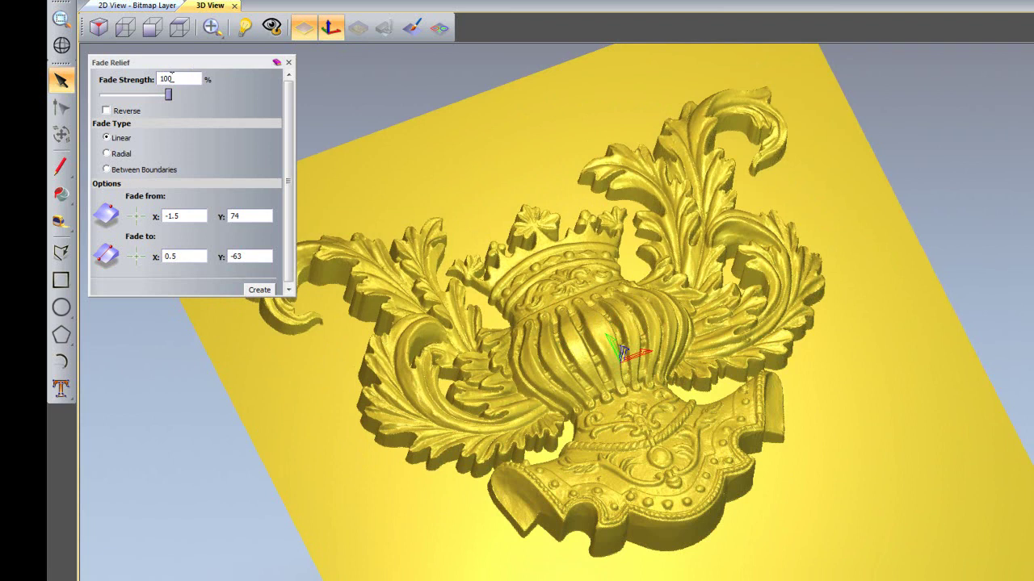
pyautogui.write('75')
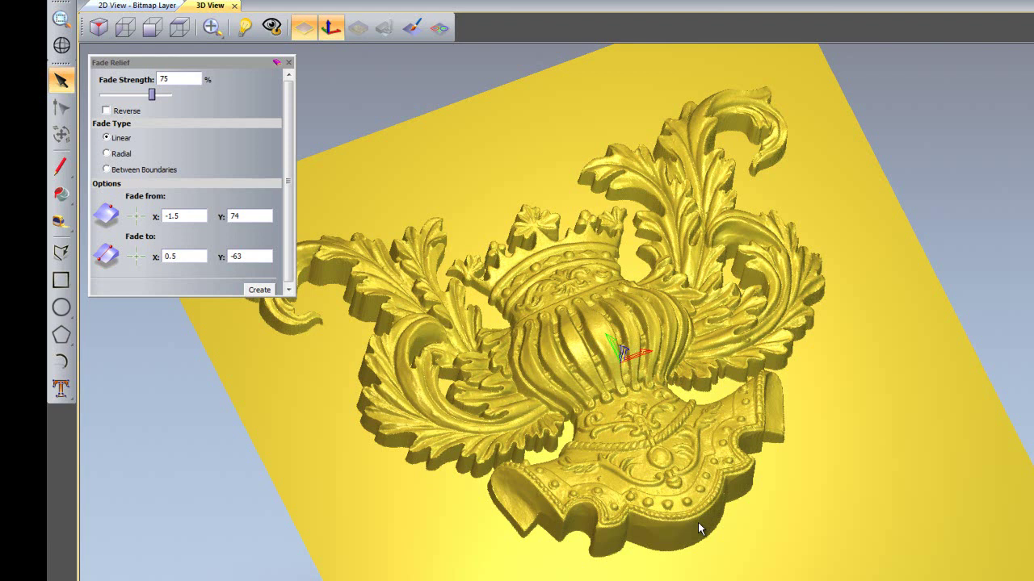
pyautogui.click(262, 291)
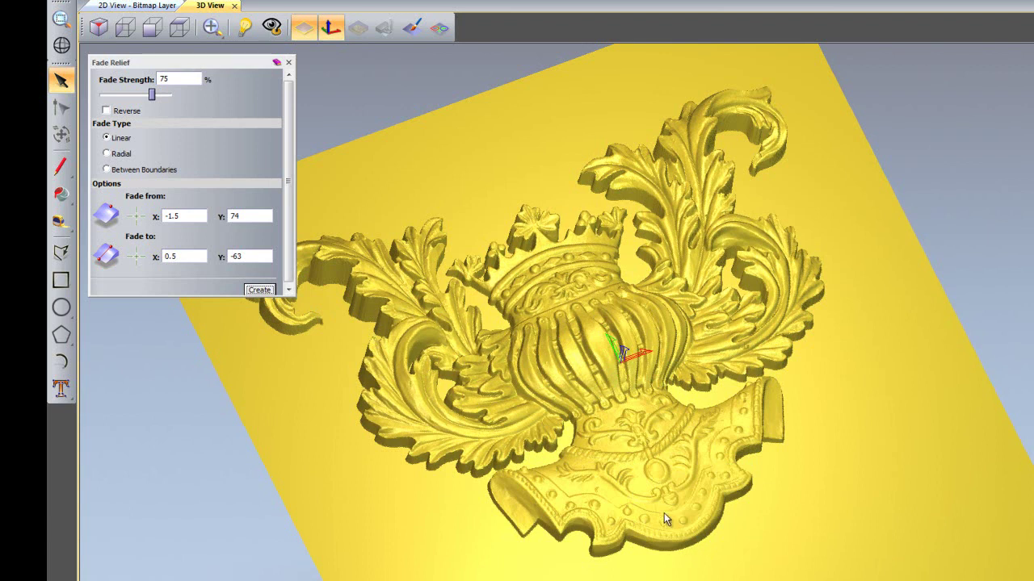
pyautogui.moveTo(664, 512); pyautogui.dragTo(810, 398)
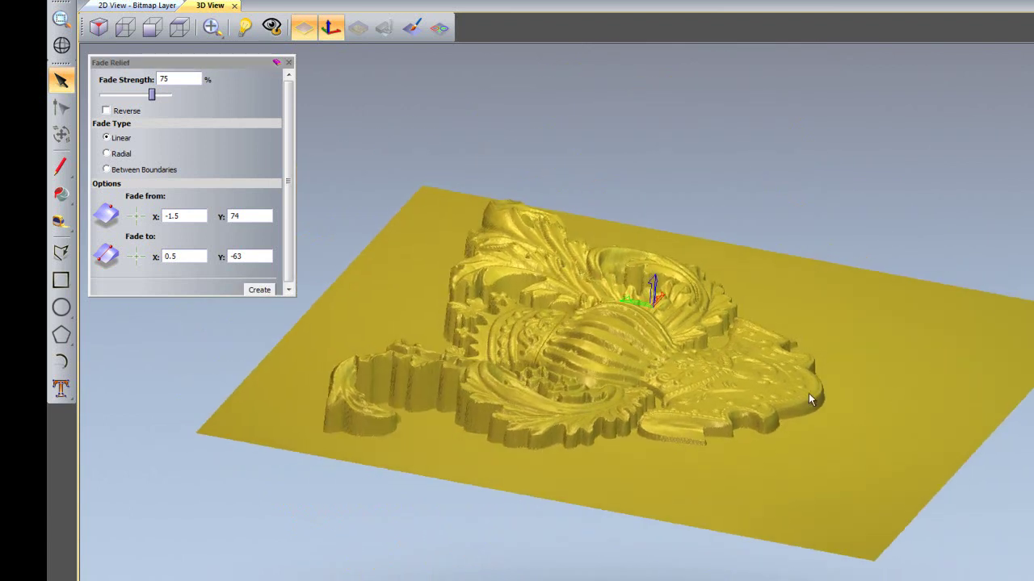
pyautogui.moveTo(735, 459); pyautogui.dragTo(371, 575)
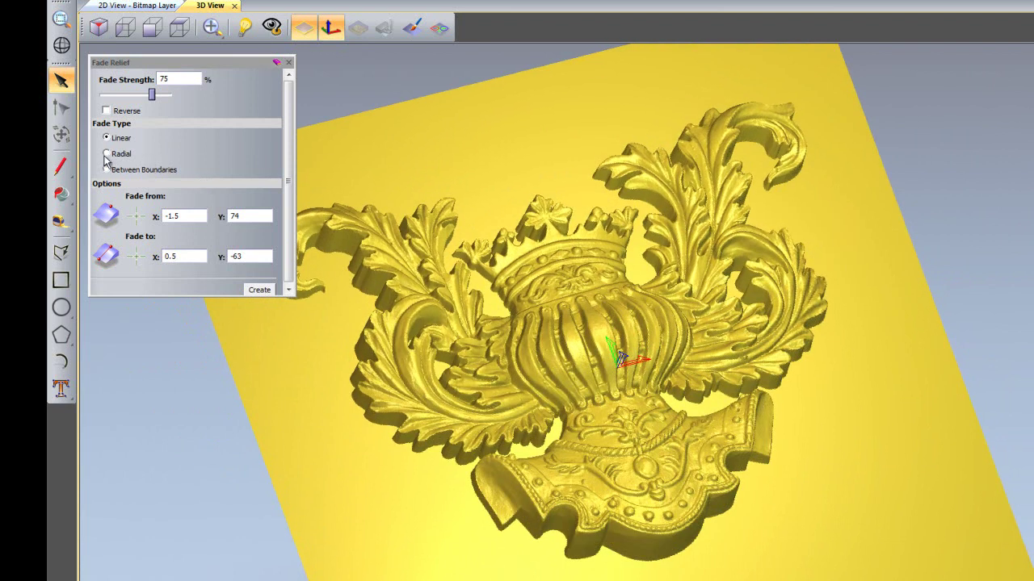
# Apply a 100% Radial fade centred at X 0, Y 0 with vector outlines displayed
pyautogui.moveTo(154, 96); pyautogui.dragTo(169, 96)
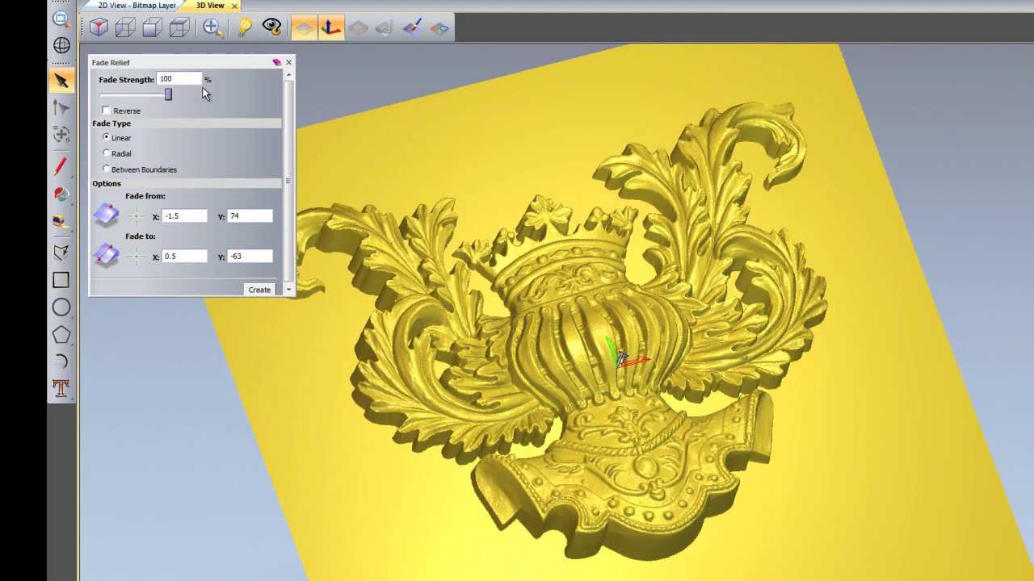
pyautogui.click(107, 155)
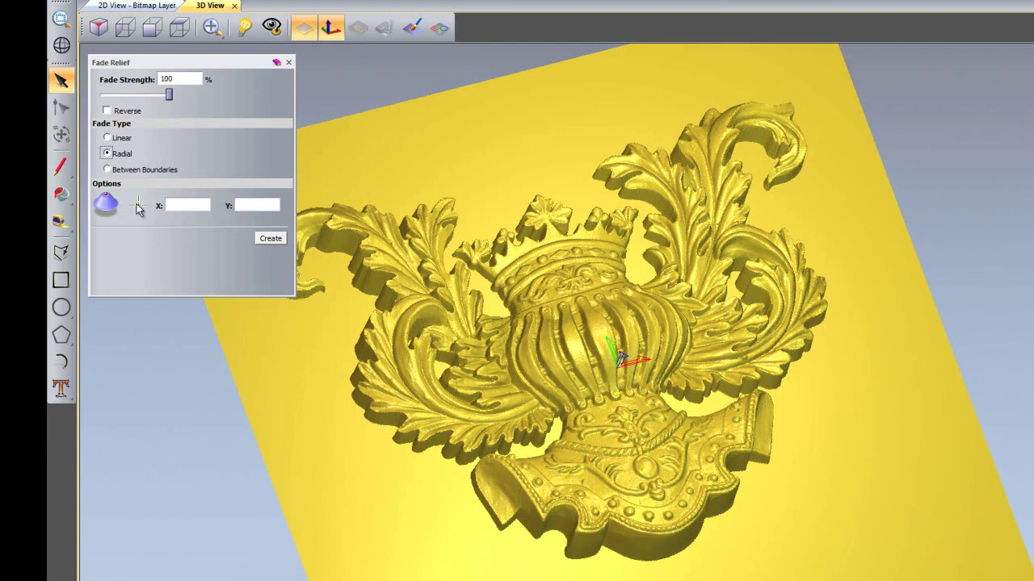
pyautogui.click(138, 206)
pyautogui.click(170, 205)
pyautogui.write('0')
pyautogui.click(260, 207)
pyautogui.click(438, 27)
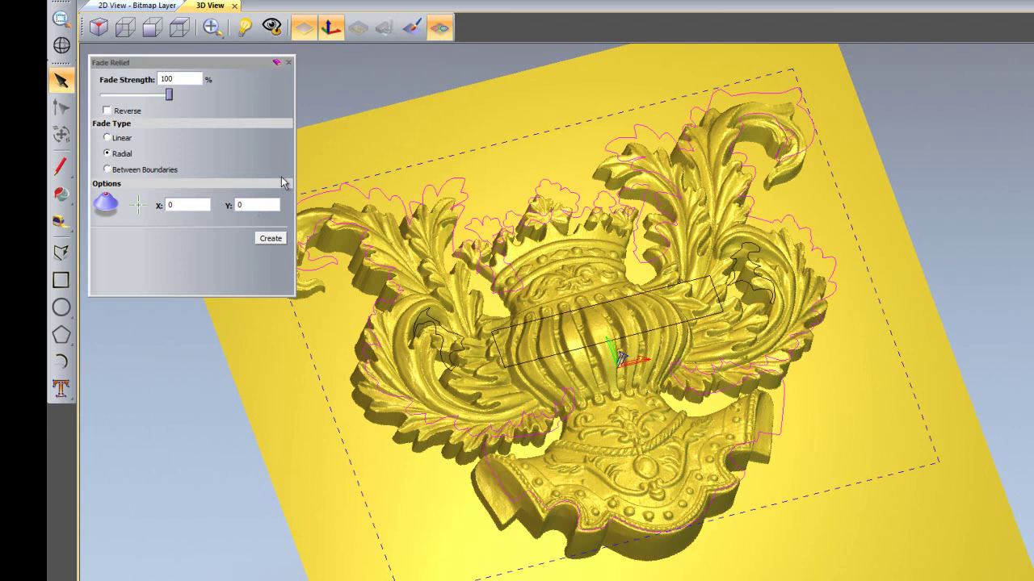
pyautogui.click(272, 240)
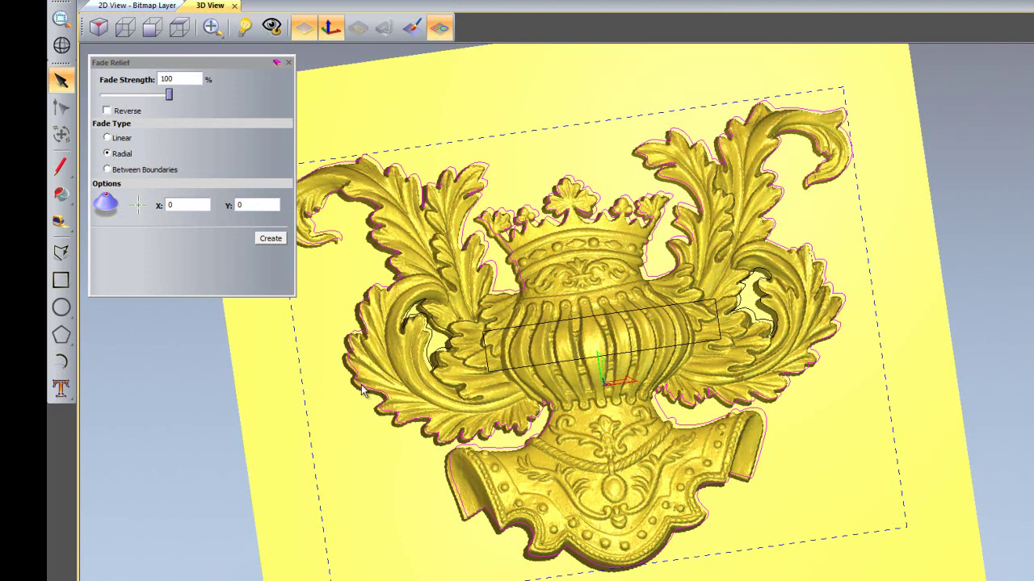
pyautogui.click(267, 239)
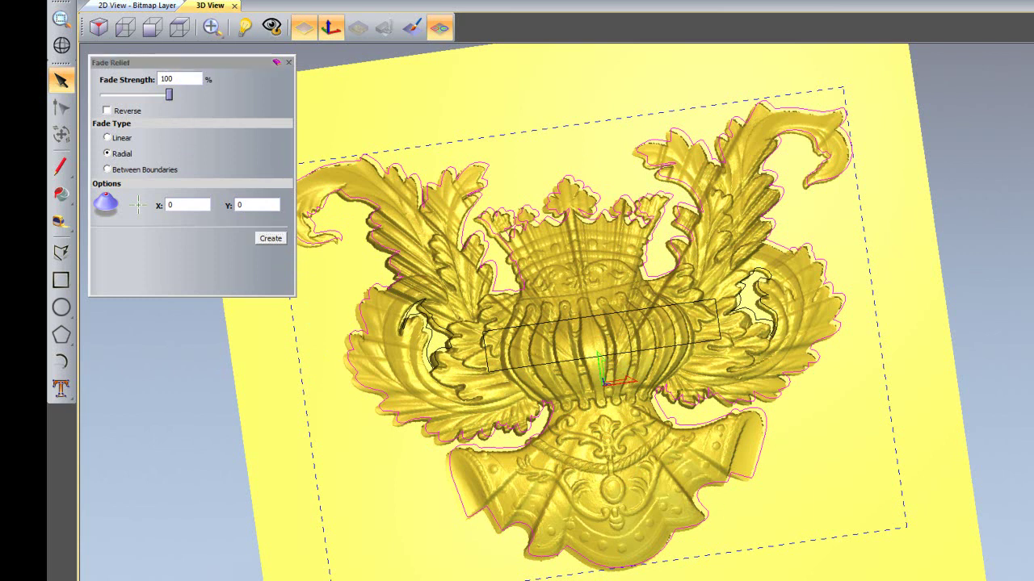
# Move the radial fade centre to X -75.75, Y 85.5 on the relief and apply the fade
pyautogui.moveTo(138, 206); pyautogui.dragTo(351, 175)
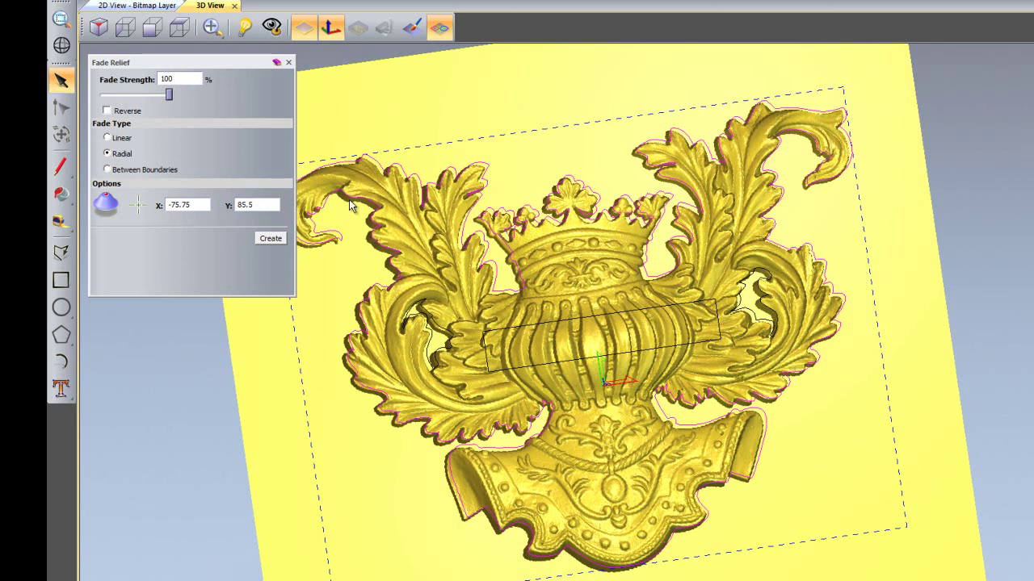
pyautogui.click(269, 240)
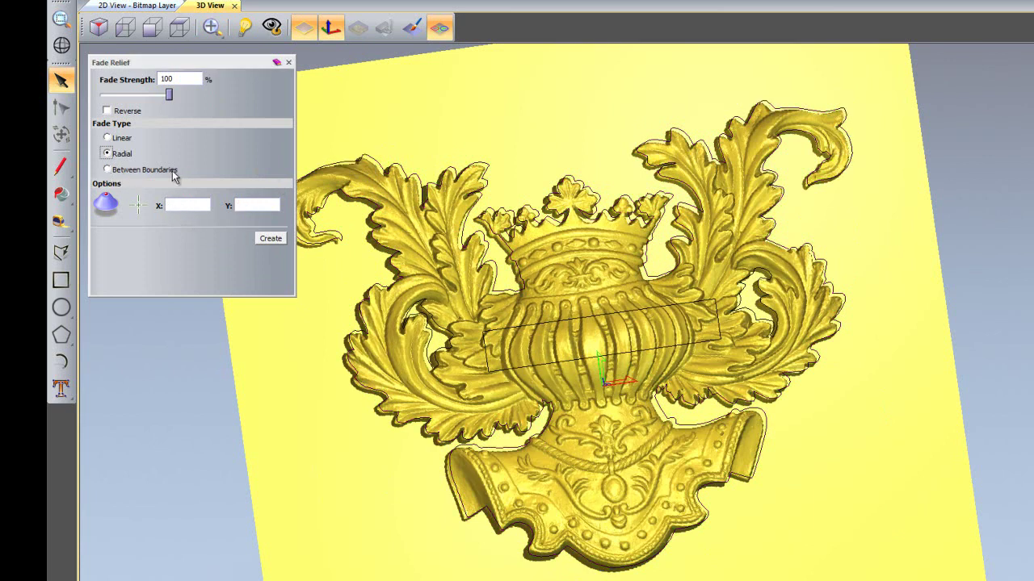
# Apply a 100% Between Boundaries fade from the outer boundary to the central urn vector, then close the panel
pyautogui.click(537, 322)
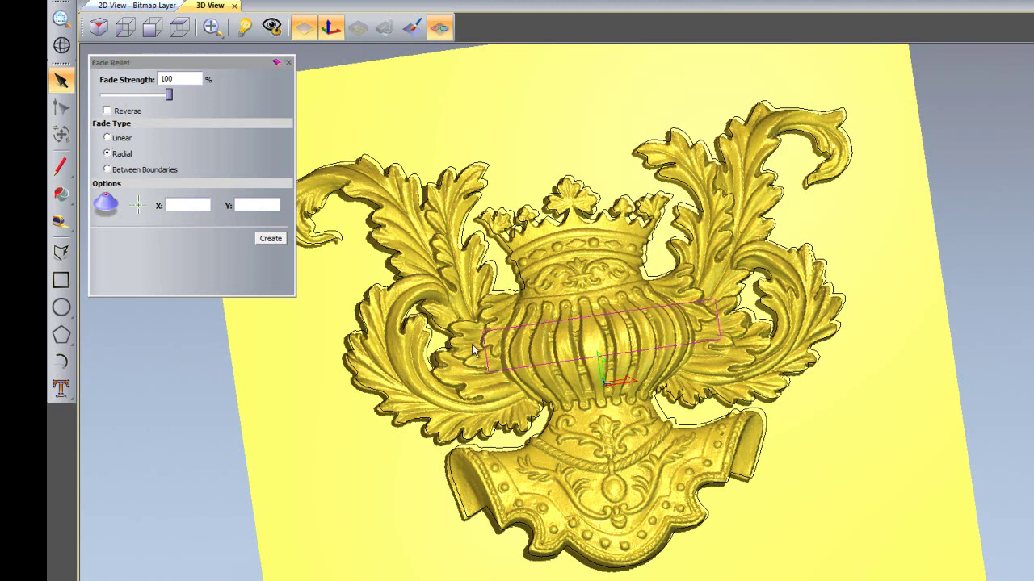
pyautogui.click(489, 102)
pyautogui.click(107, 170)
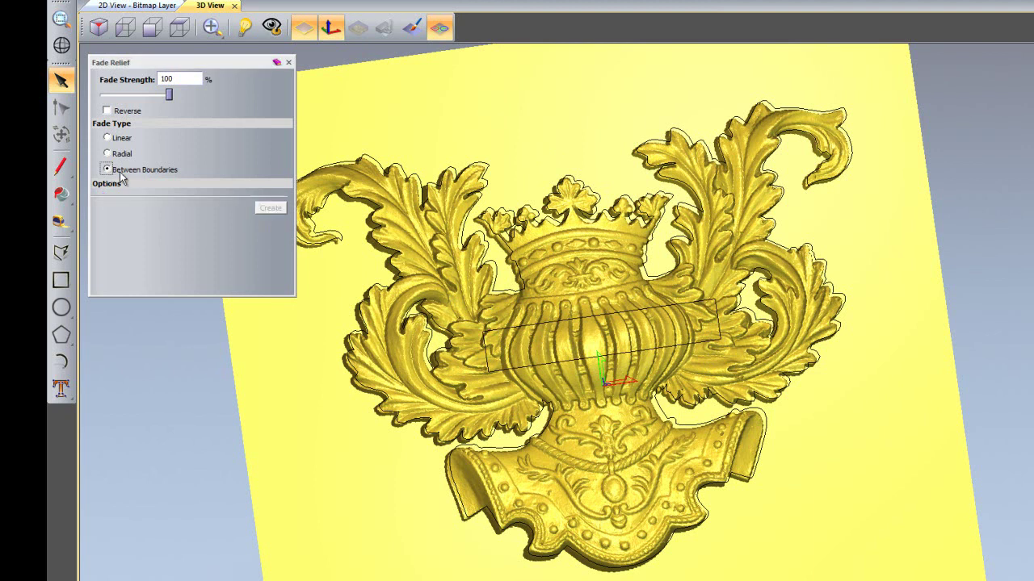
pyautogui.click(487, 189)
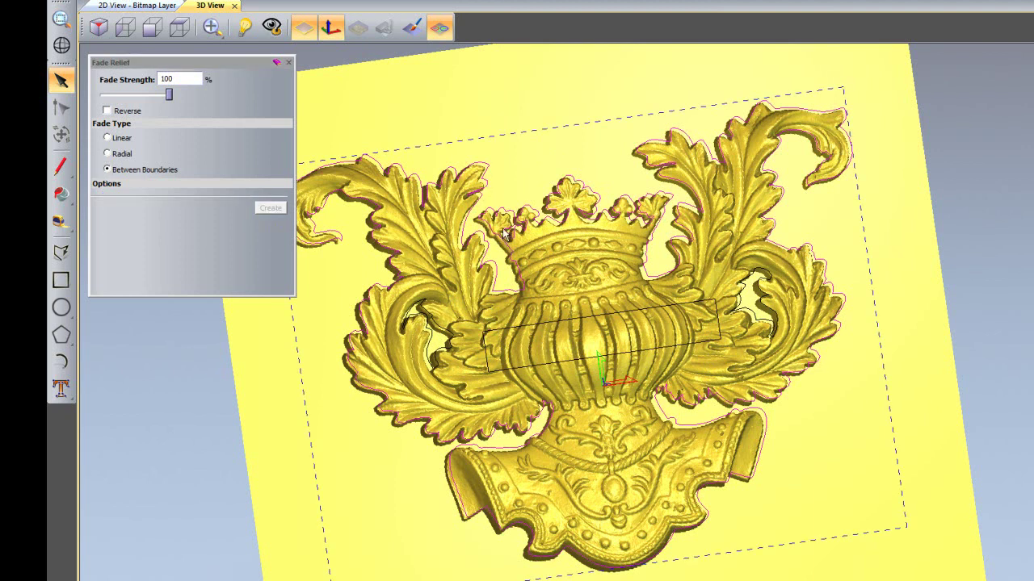
pyautogui.keyDown('shift'); pyautogui.click(565, 321); pyautogui.keyUp('shift')
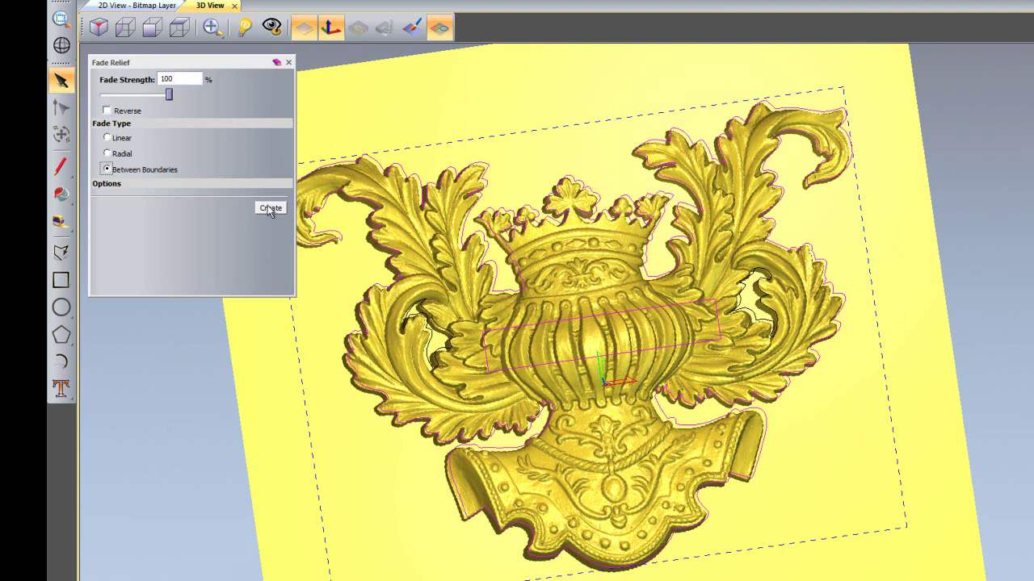
pyautogui.click(272, 208)
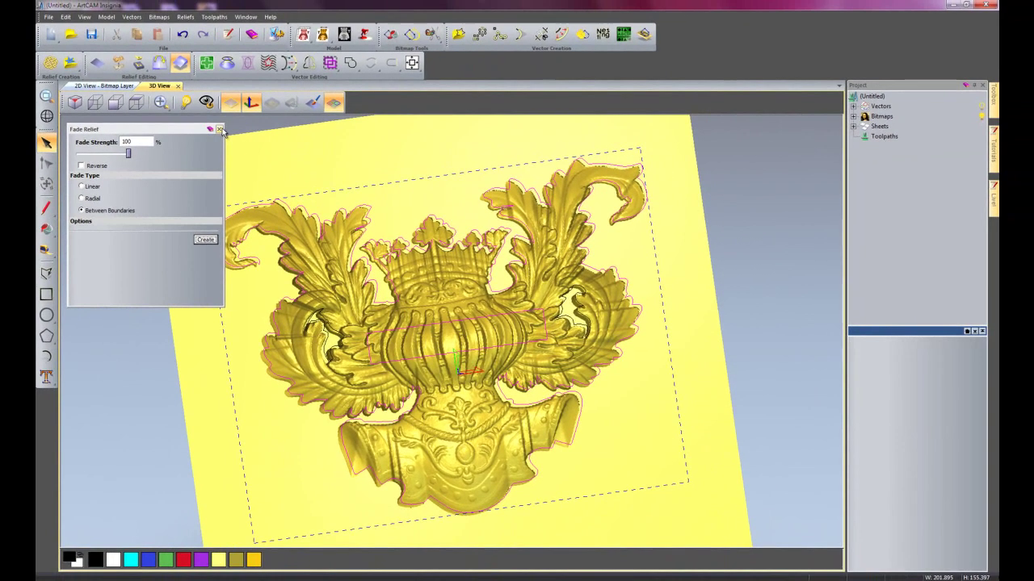
pyautogui.click(220, 129)
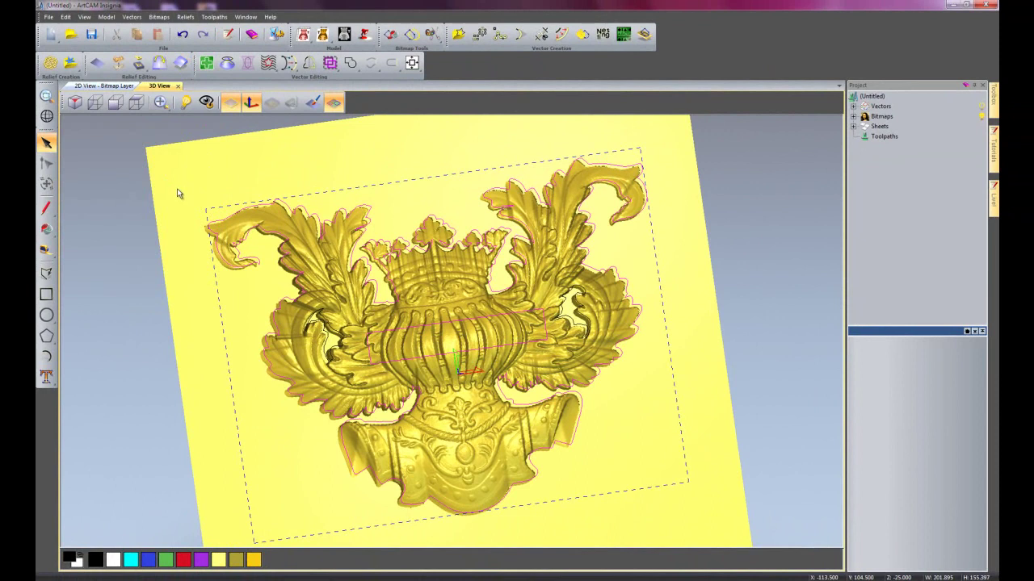